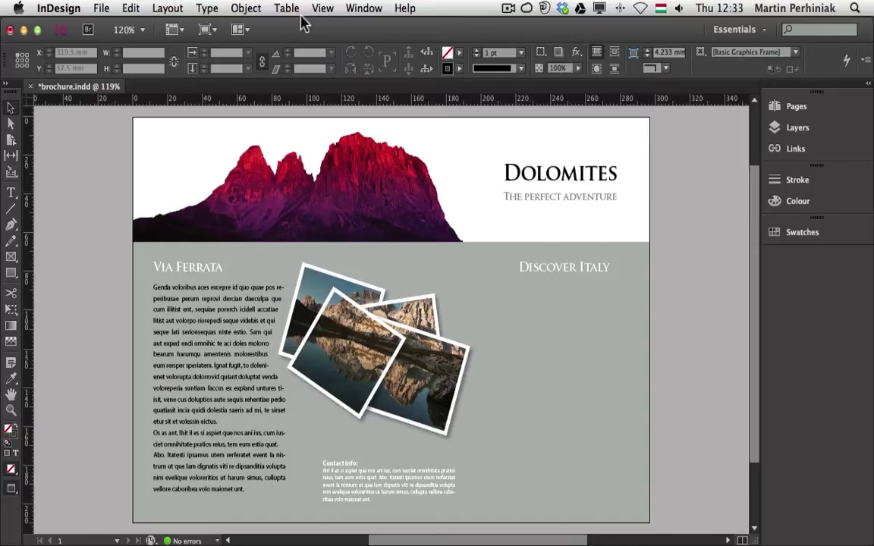
# - Generate a plain-text QR code encoding 'Test'
pyautogui.click(245, 8)
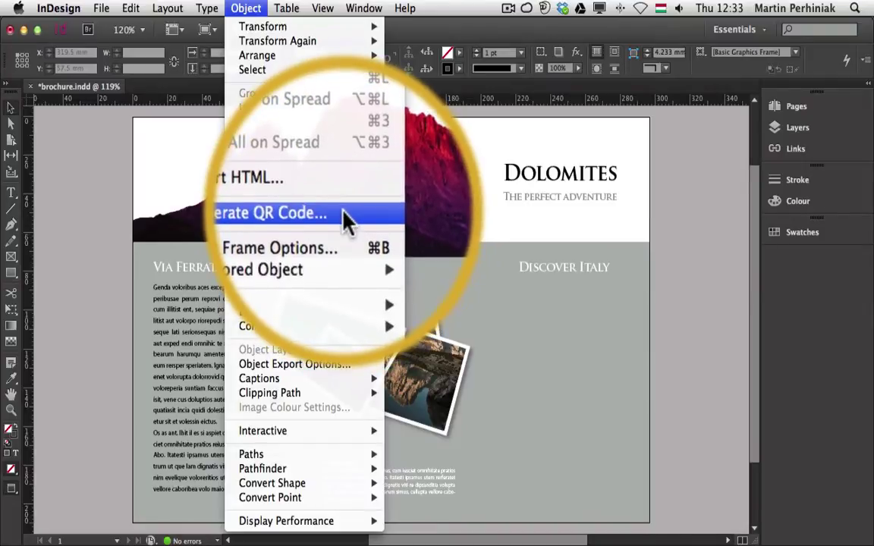
pyautogui.click(308, 188)
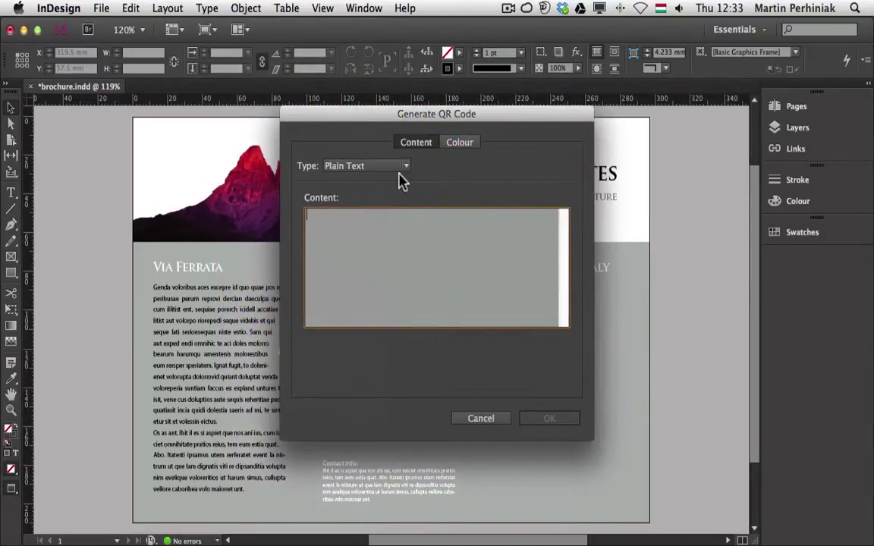
pyautogui.write('Test')
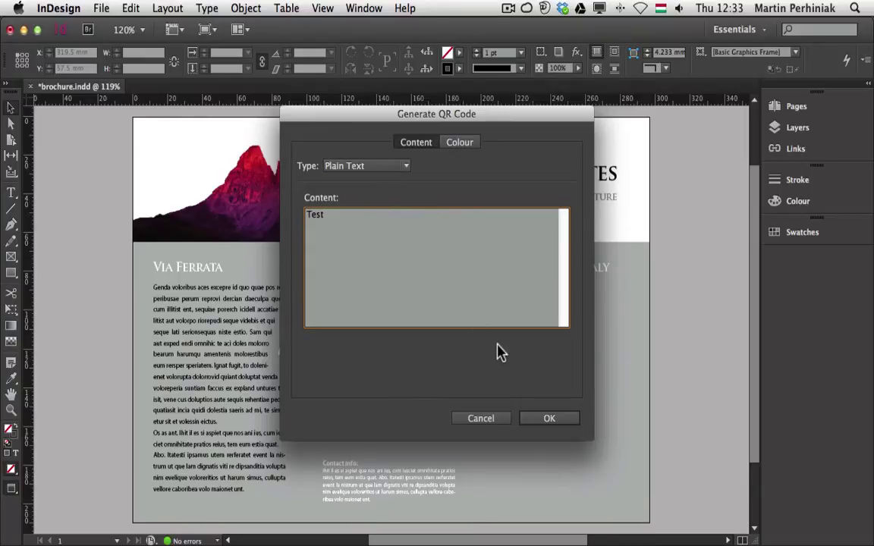
pyautogui.click(546, 421)
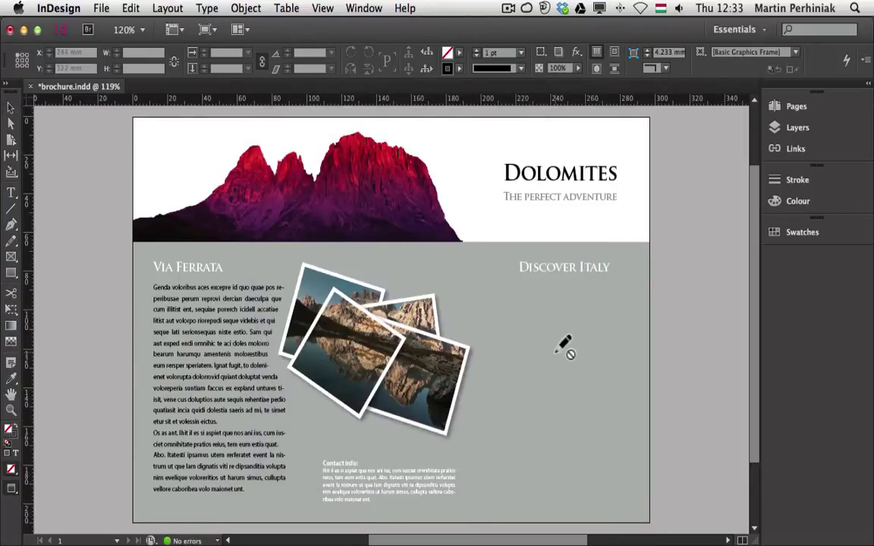
# - Place the QR code, about 62.4 mm square, beneath the Discover Italy heading
pyautogui.click(793, 127)
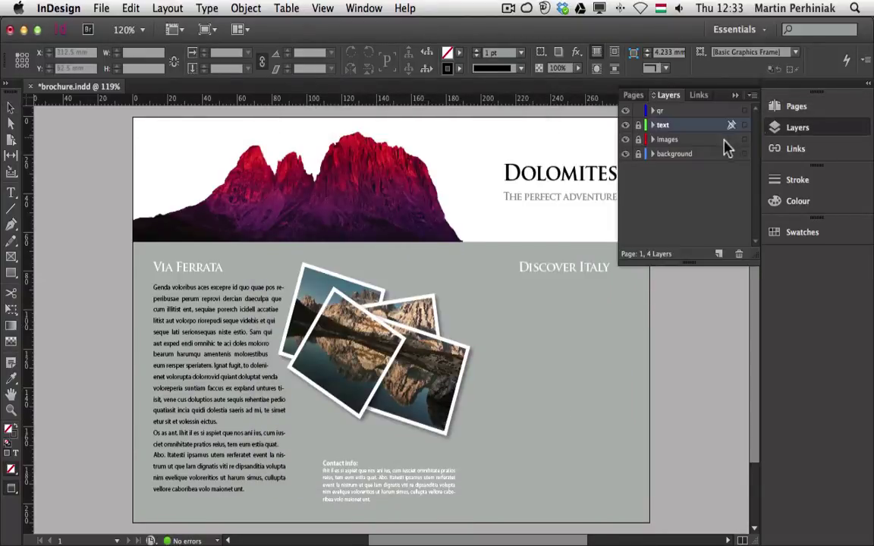
pyautogui.click(796, 129)
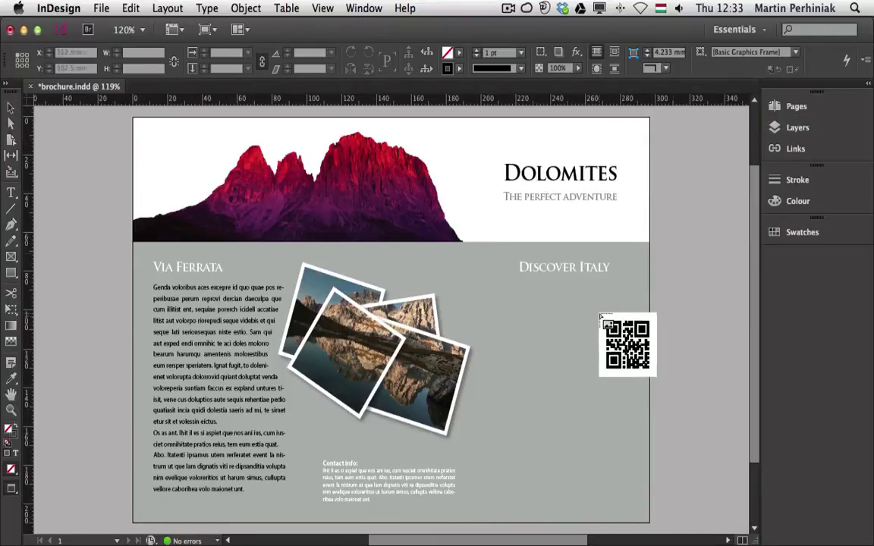
pyautogui.moveTo(499, 307); pyautogui.dragTo(604, 426)
pyautogui.click(673, 362)
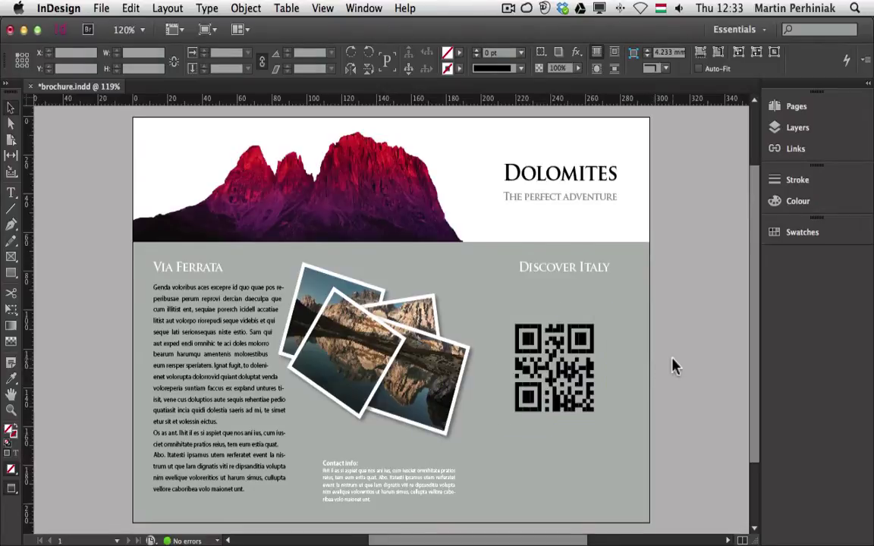
# - Nudge the QR code left to X 216.5 mm, Y 98 mm, leaving its QR type unchanged
pyautogui.moveTo(554, 350); pyautogui.dragTo(574, 345)
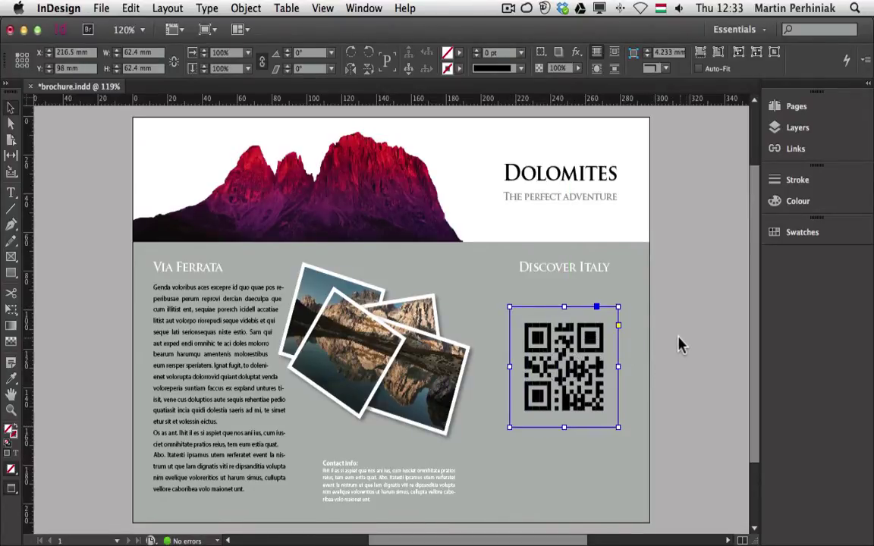
pyautogui.rightClick(592, 336)
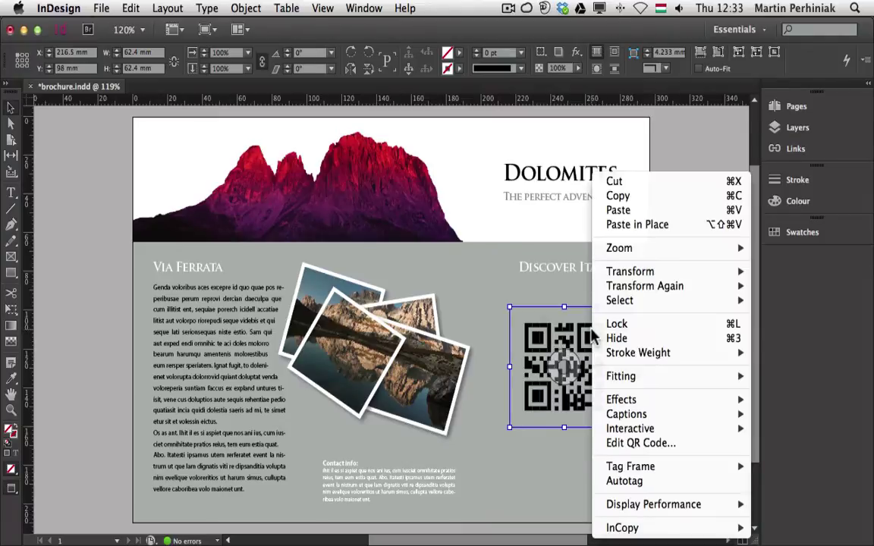
pyautogui.click(628, 446)
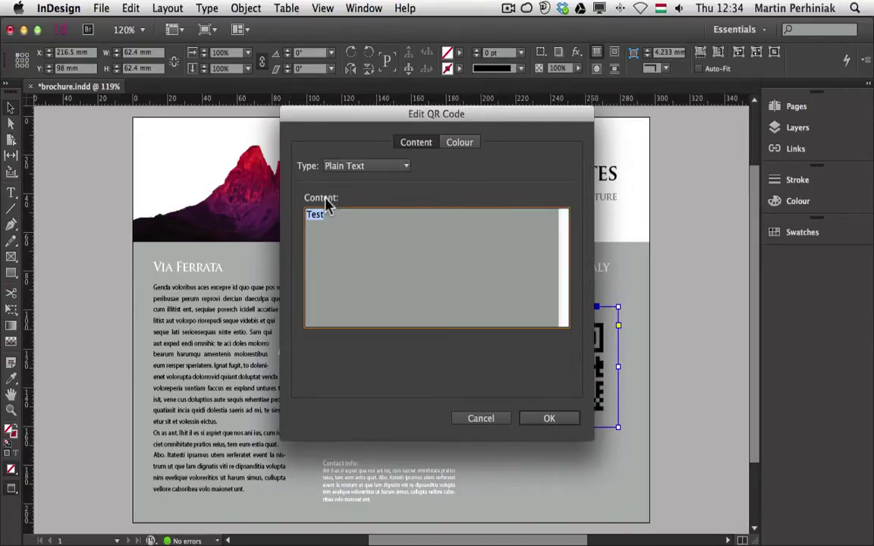
pyautogui.click(362, 167)
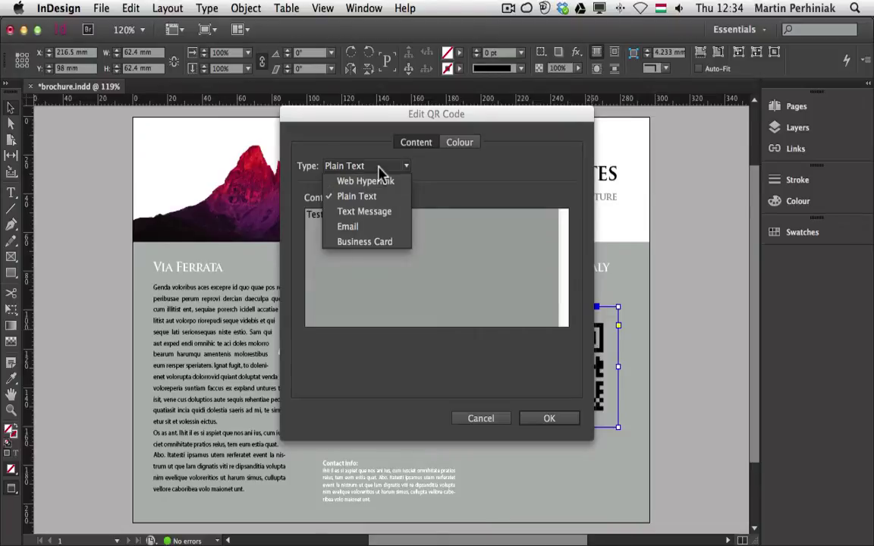
pyautogui.click(465, 189)
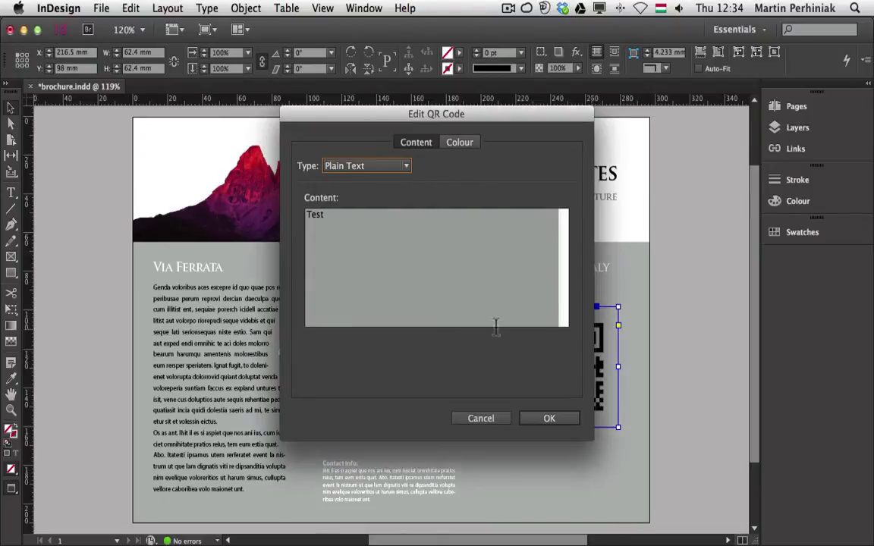
pyautogui.click(486, 419)
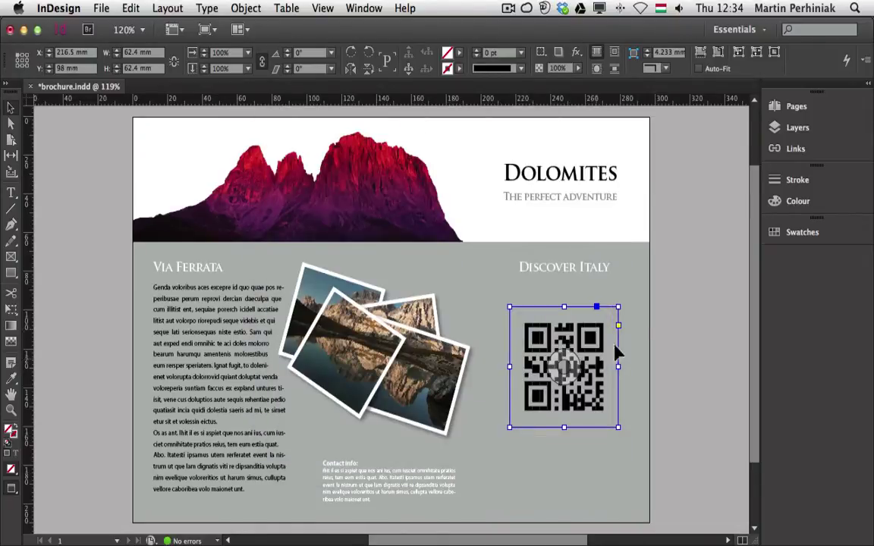
pyautogui.click(690, 313)
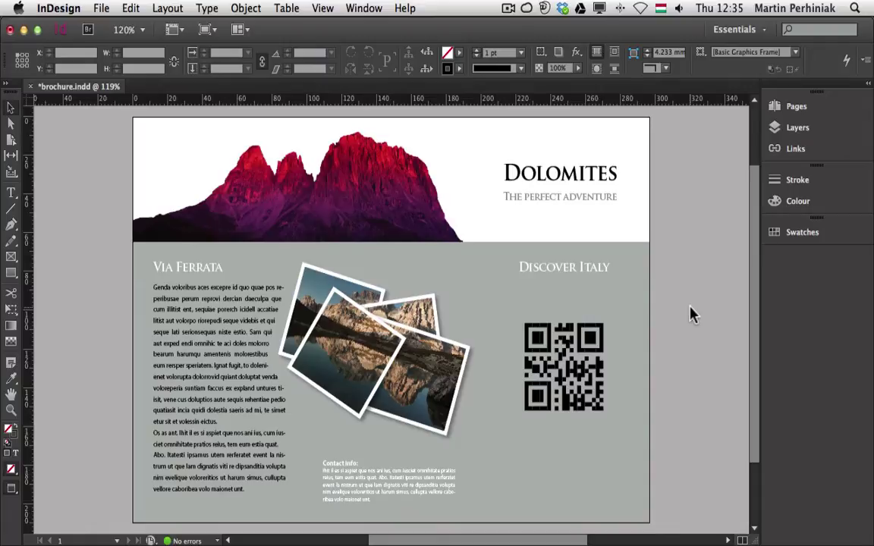
# - Switch to Chrome, open the Hot Wheels Annual Poster 2012 project and scroll down its page
pyautogui.press('super+Tab')
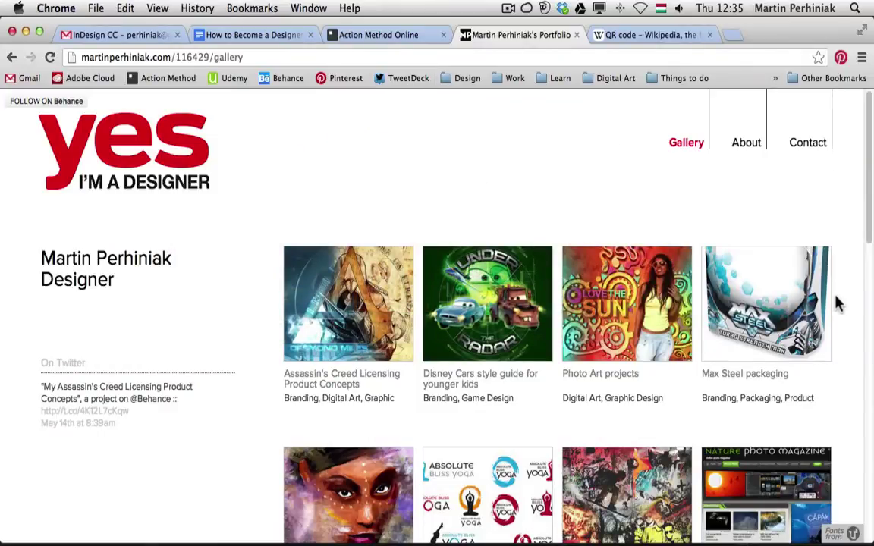
pyautogui.scroll(-5, 842, 307)
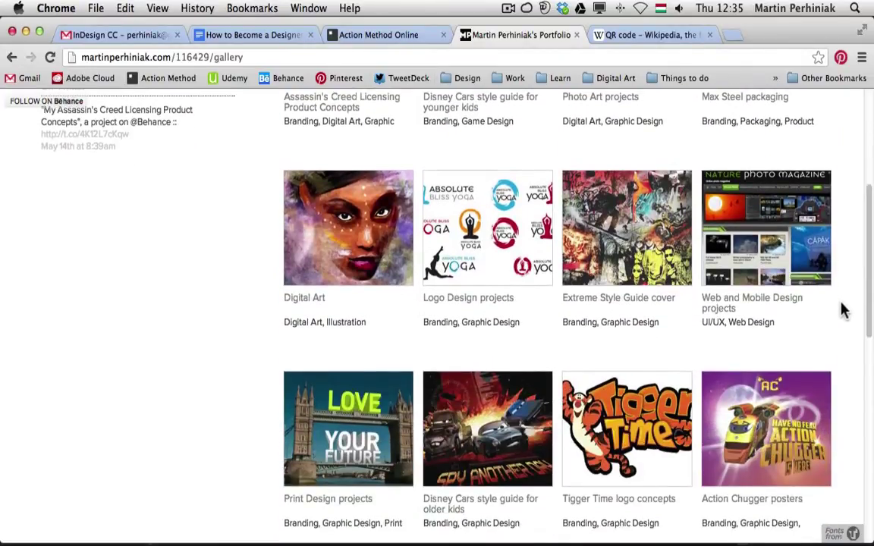
pyautogui.scroll(-3, 841, 307)
pyautogui.click(766, 447)
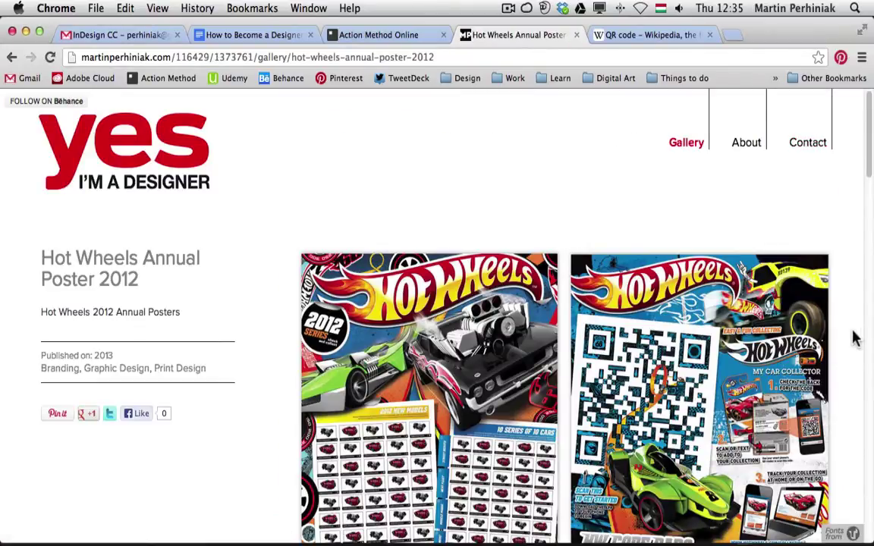
pyautogui.scroll(-3, 854, 345)
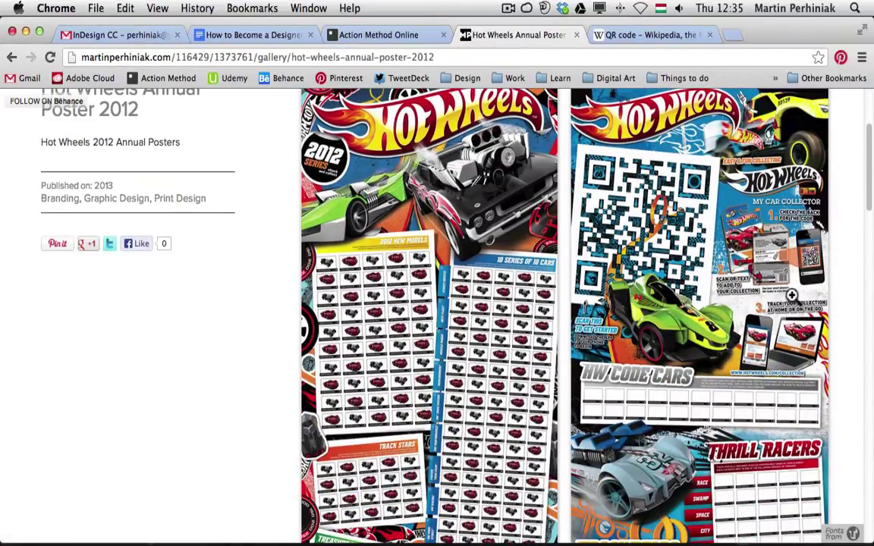
# - Enlarge the Hot Wheels 2012 posters in the gallery overlay and browse to the QR code poster
pyautogui.click(663, 205)
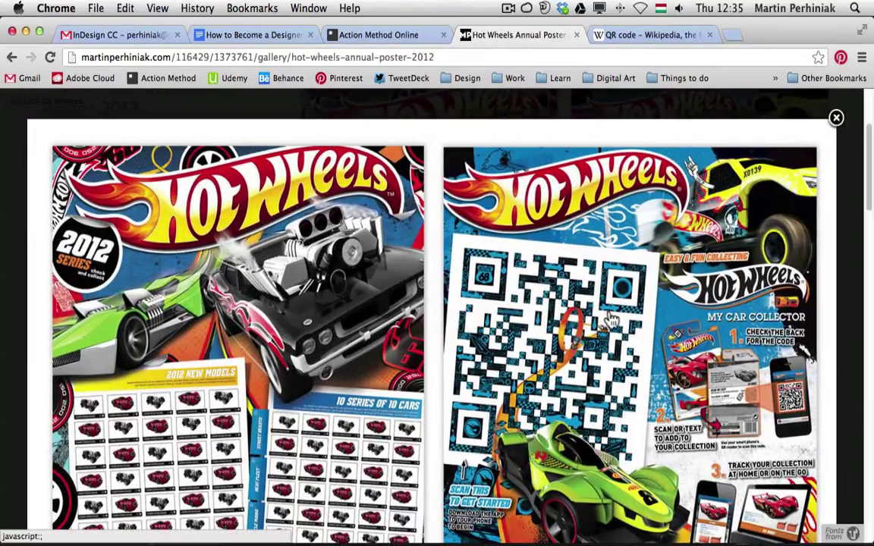
pyautogui.scroll(-3, 611, 321)
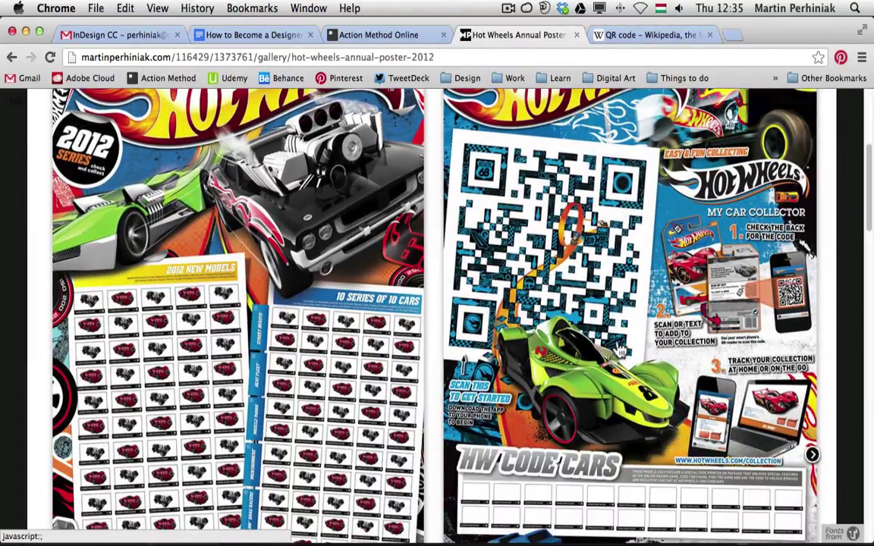
pyautogui.scroll(2, 619, 350)
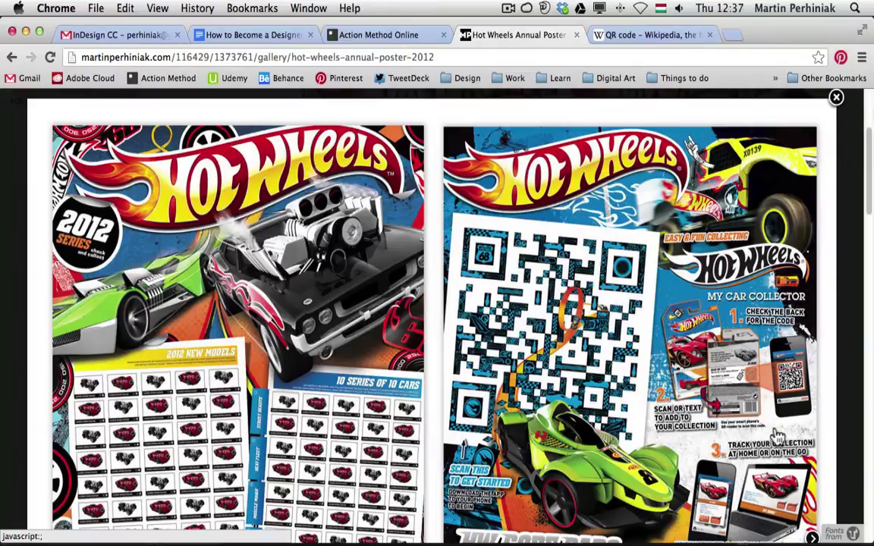
pyautogui.press('super+Tab')
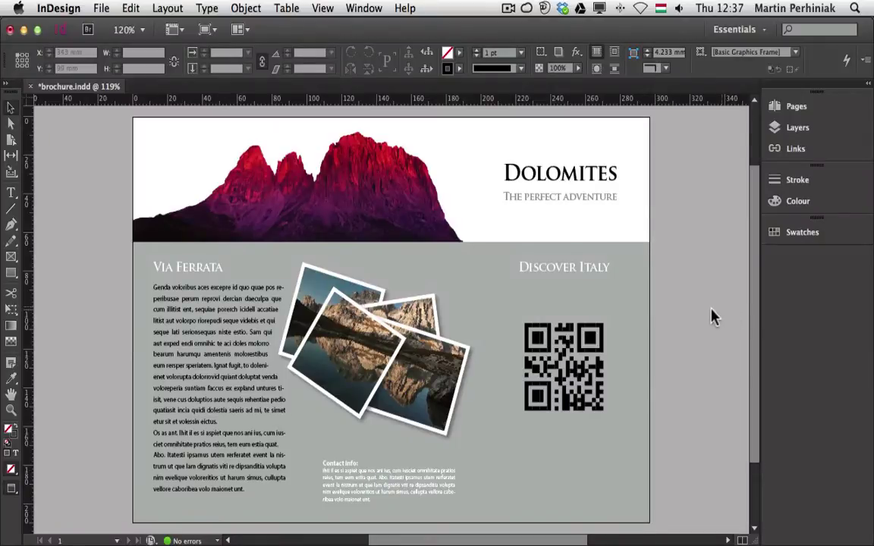
pyautogui.click(539, 373)
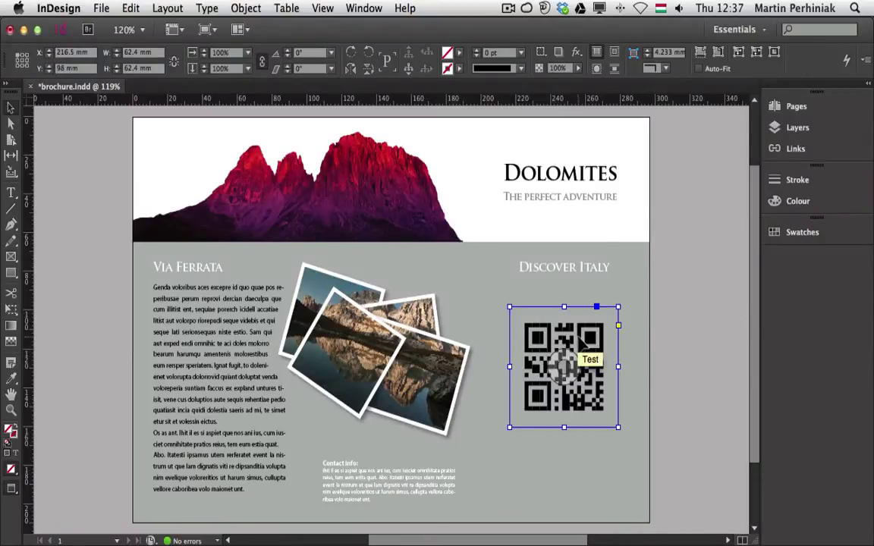
pyautogui.rightClick(562, 339)
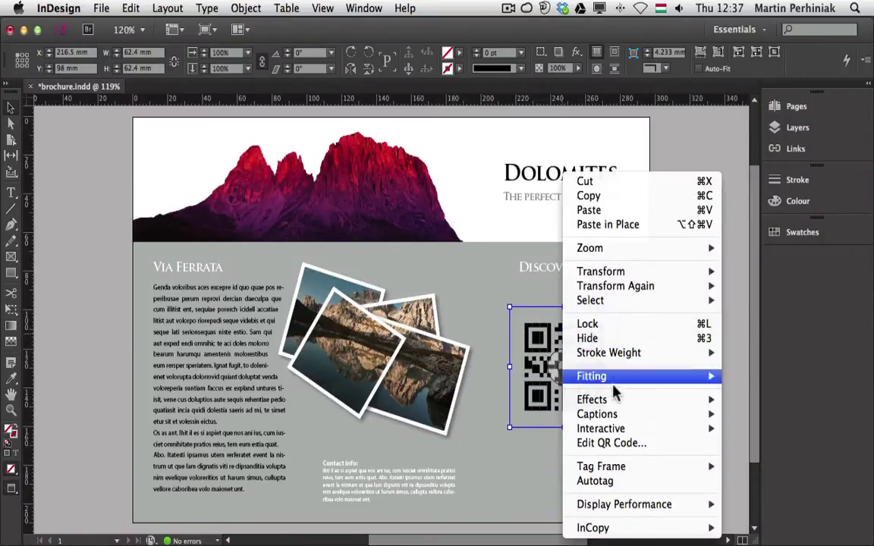
pyautogui.click(591, 444)
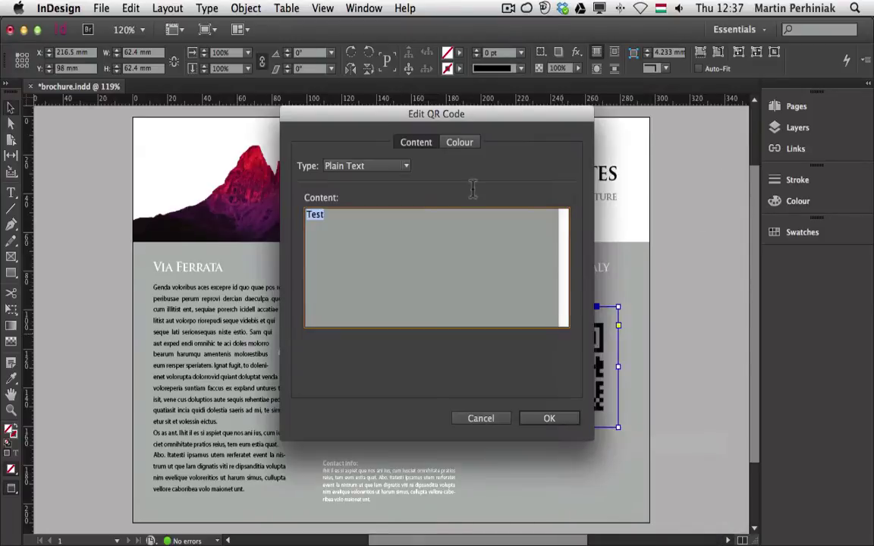
pyautogui.moveTo(454, 114); pyautogui.dragTo(301, 155)
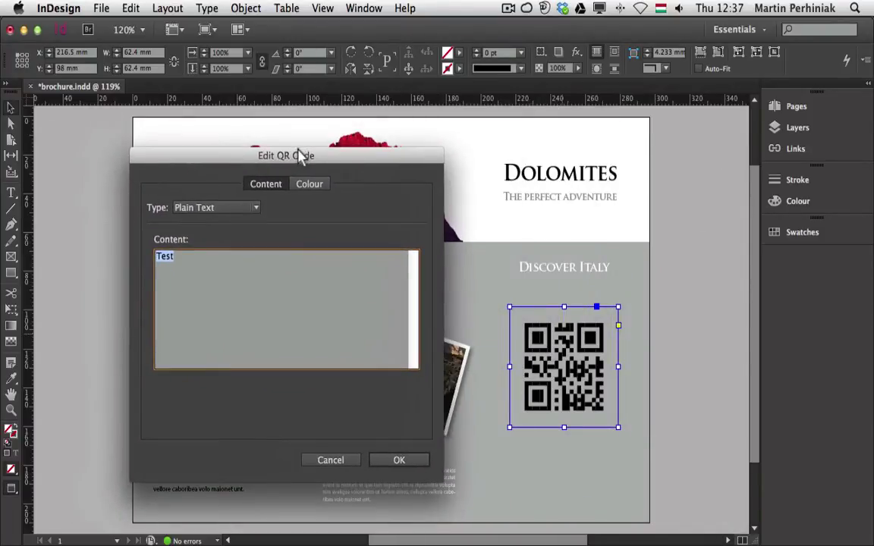
pyautogui.click(236, 209)
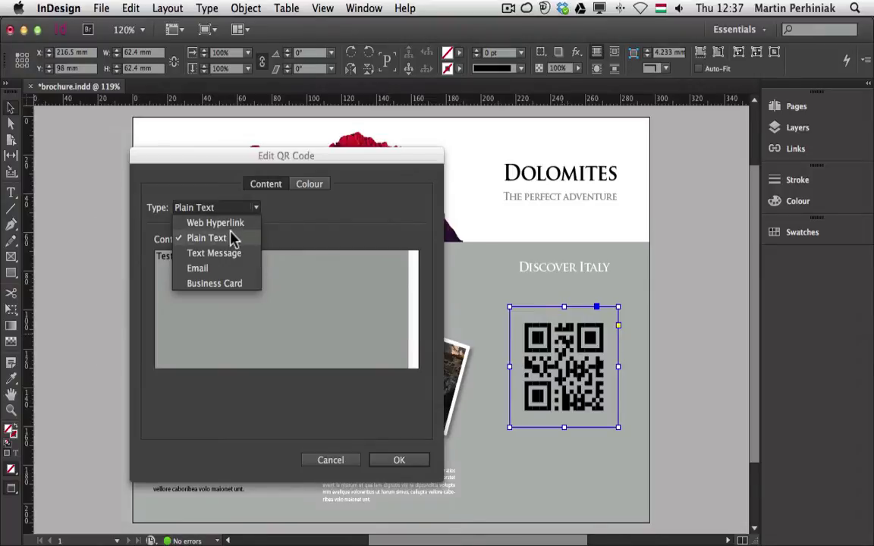
pyautogui.click(229, 223)
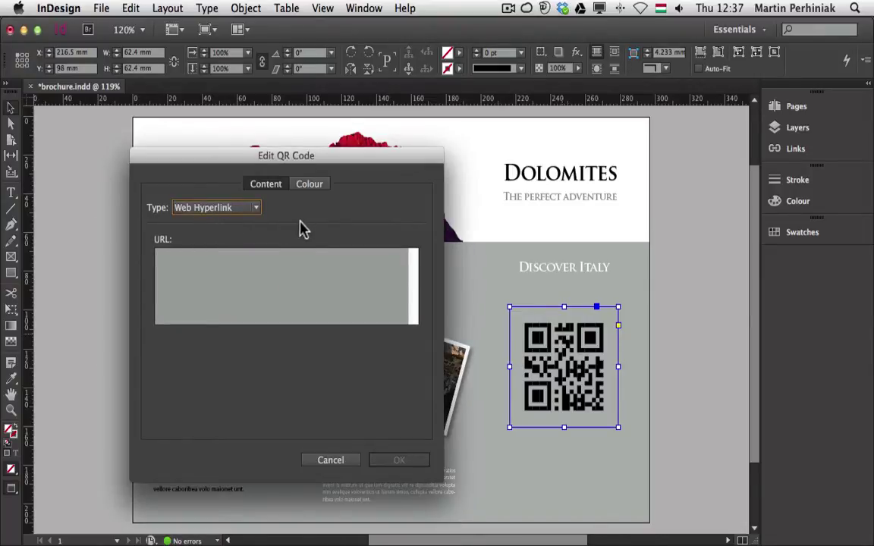
pyautogui.click(245, 256)
pyautogui.write('www.yes')
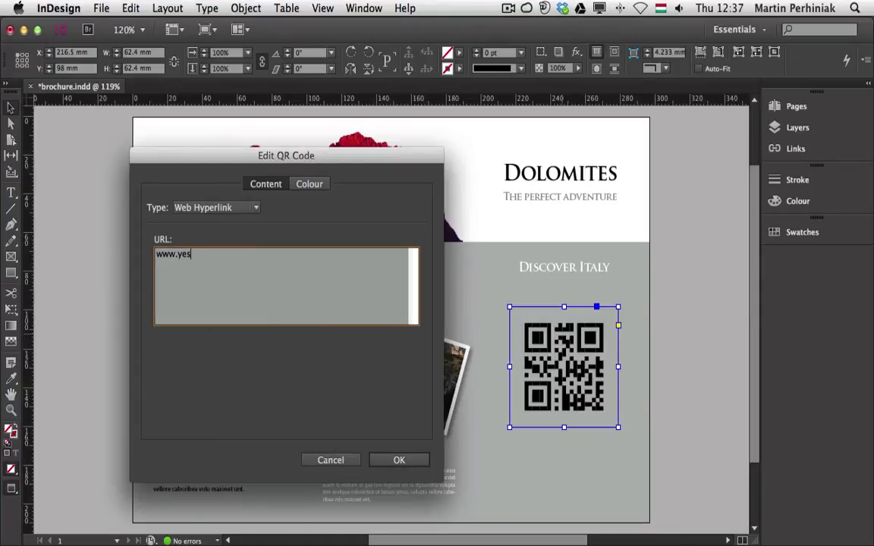
pyautogui.write('imadesigner.com')
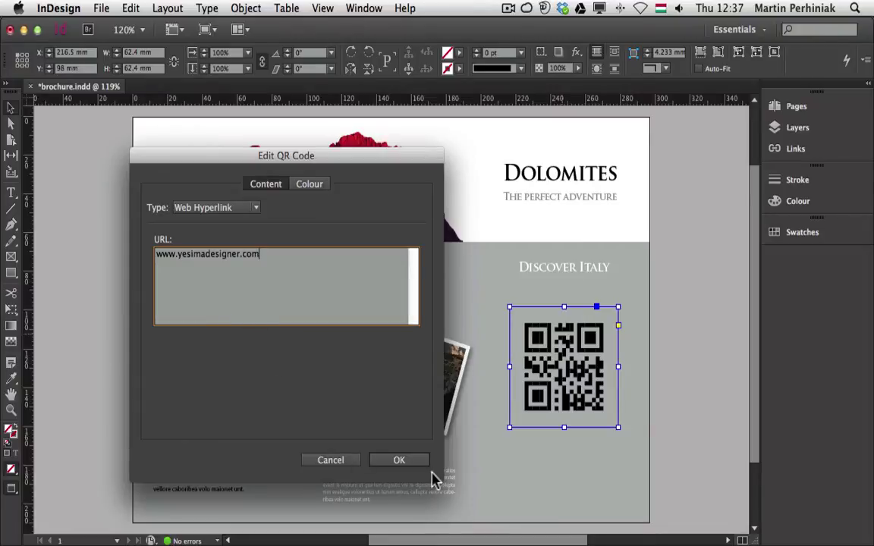
pyautogui.click(403, 459)
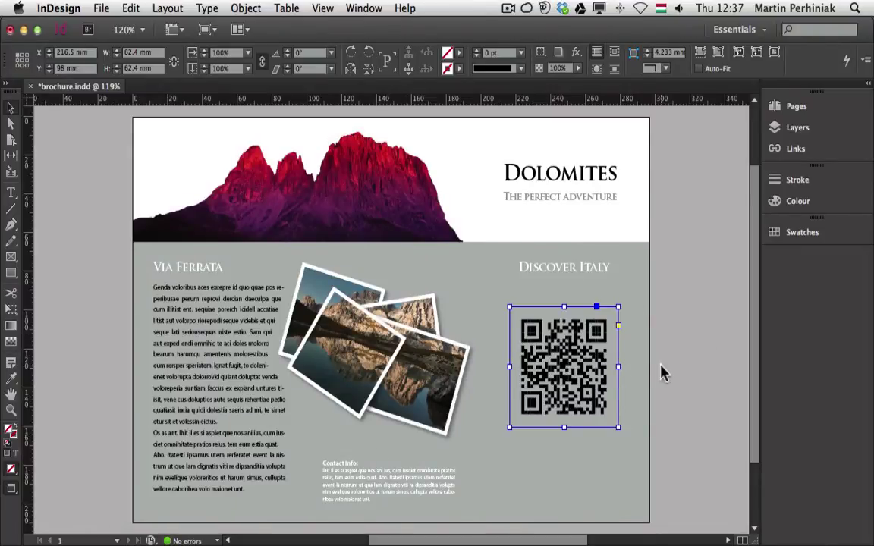
# - Recolour the QR code with the cyan C=100 M=0 Y=0 K=0 swatch
pyautogui.rightClick(588, 351)
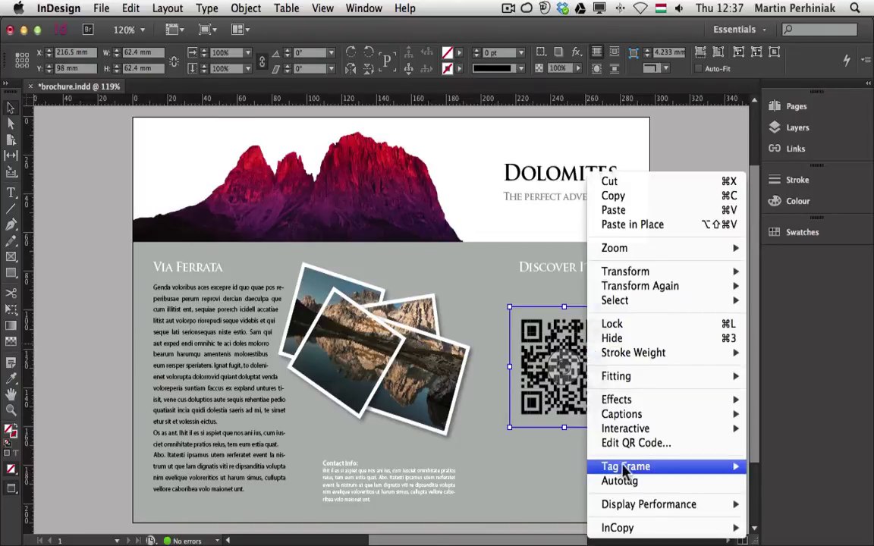
pyautogui.click(729, 443)
pyautogui.click(309, 184)
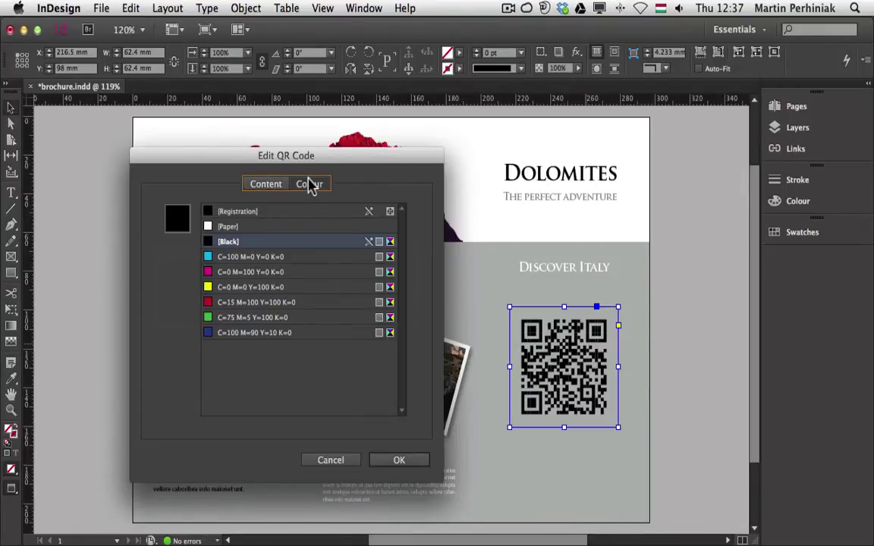
pyautogui.click(228, 256)
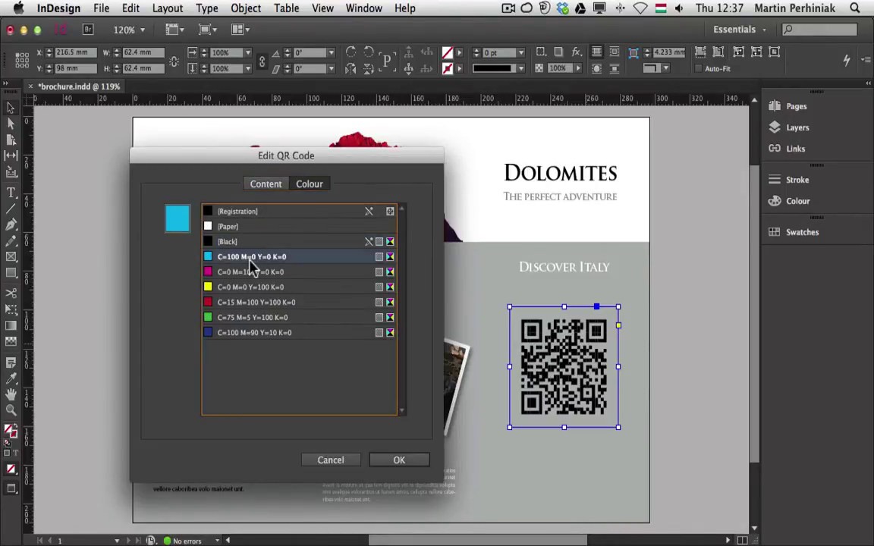
pyautogui.click(394, 461)
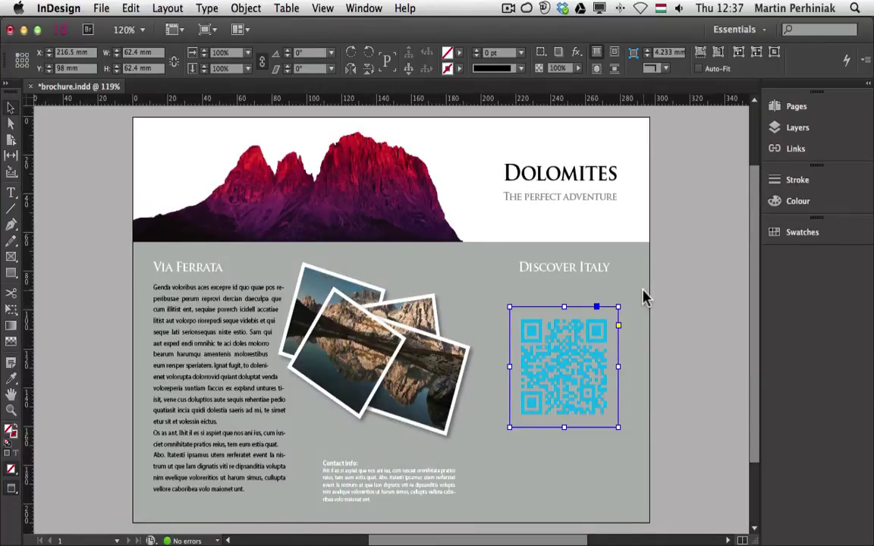
pyautogui.rightClick(548, 364)
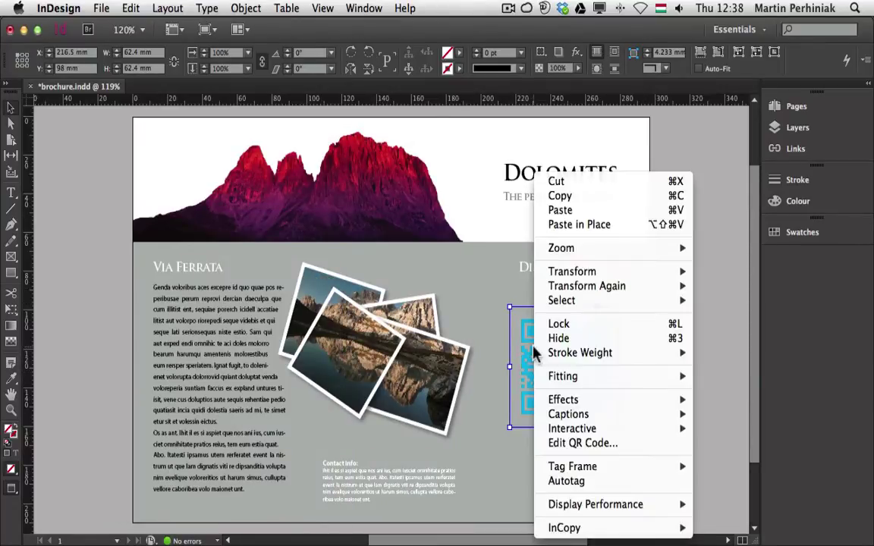
pyautogui.click(554, 443)
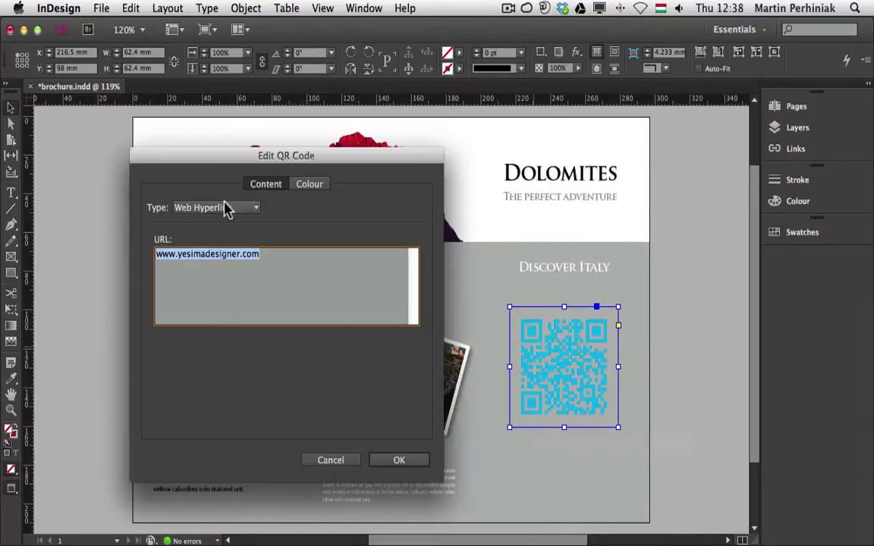
pyautogui.click(224, 205)
pyautogui.click(226, 241)
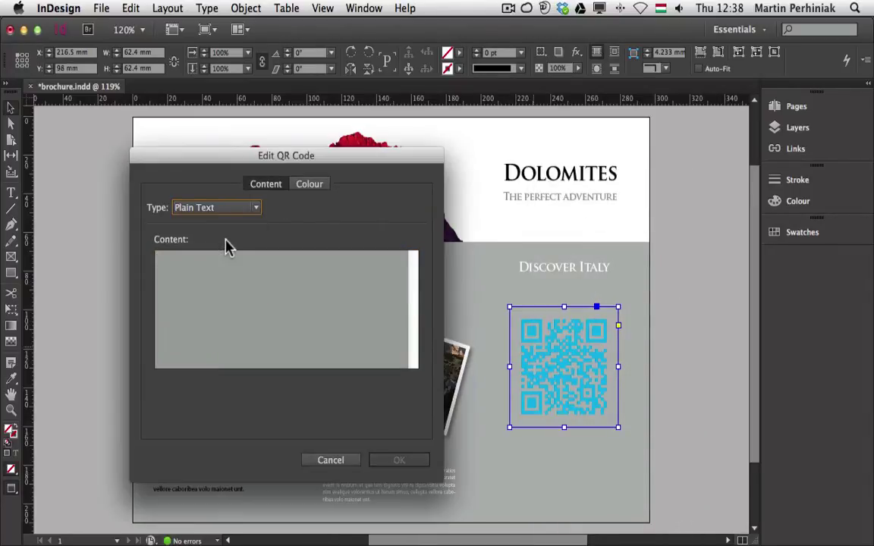
pyautogui.click(220, 208)
pyautogui.click(227, 257)
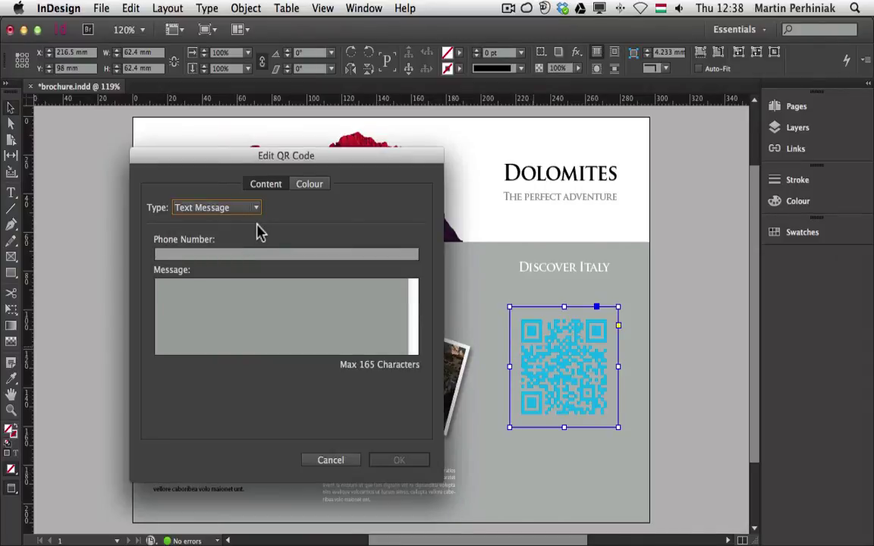
pyautogui.click(216, 284)
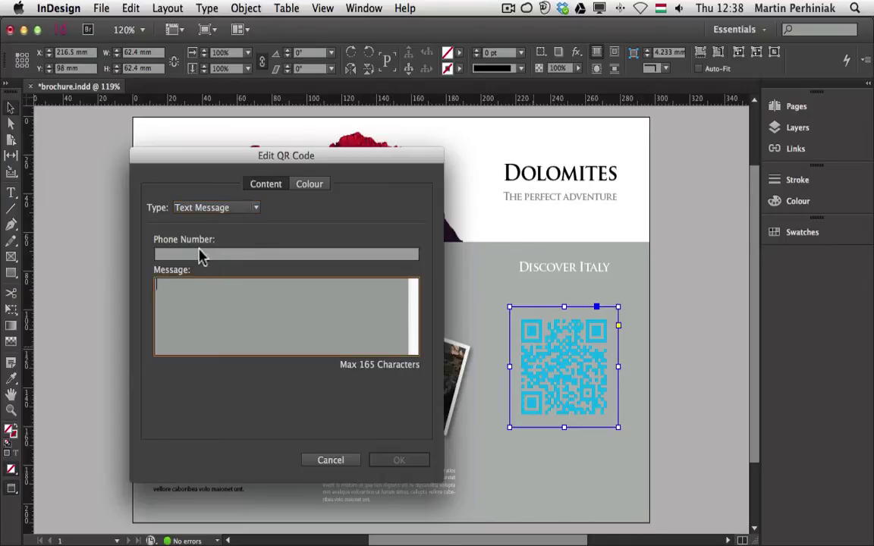
pyautogui.click(195, 255)
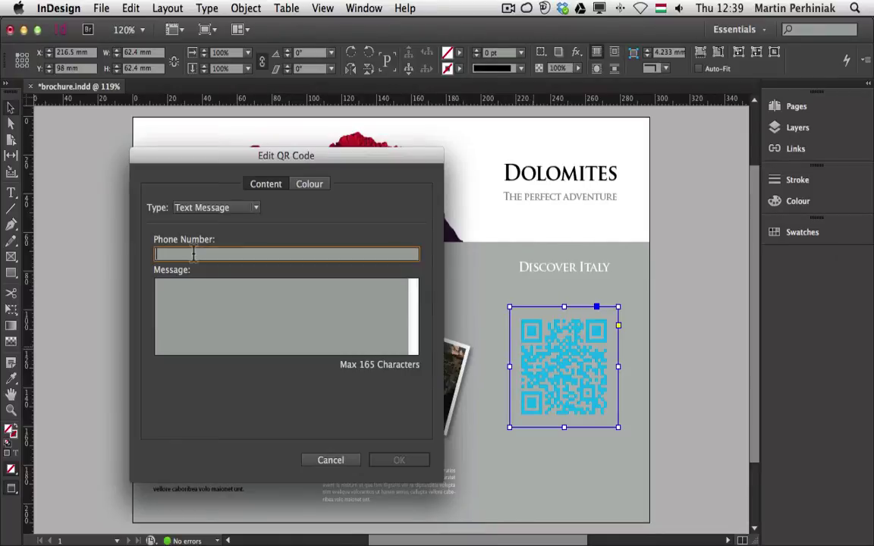
pyautogui.click(241, 209)
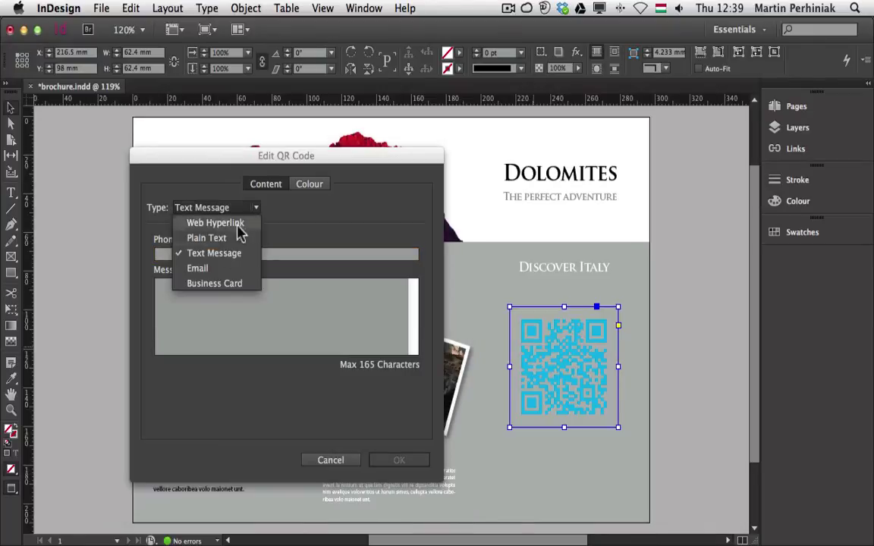
pyautogui.click(218, 270)
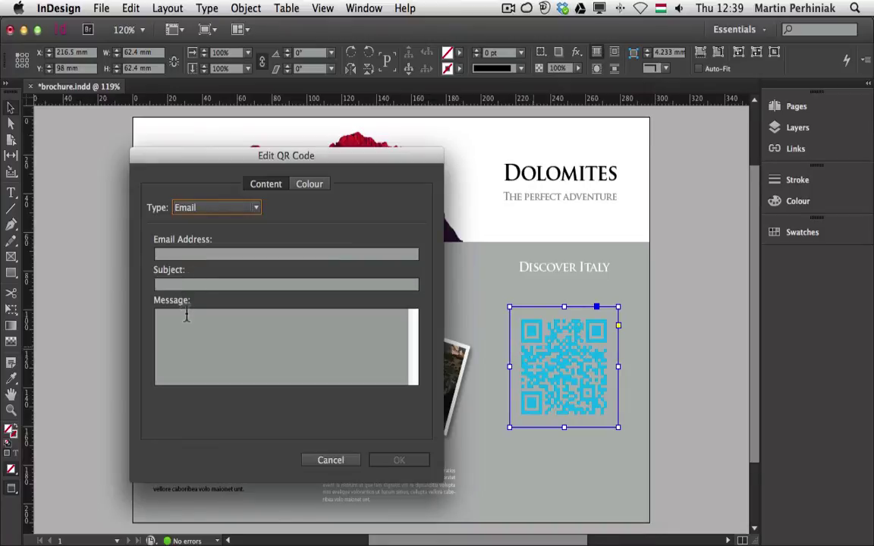
pyautogui.click(199, 209)
pyautogui.click(211, 285)
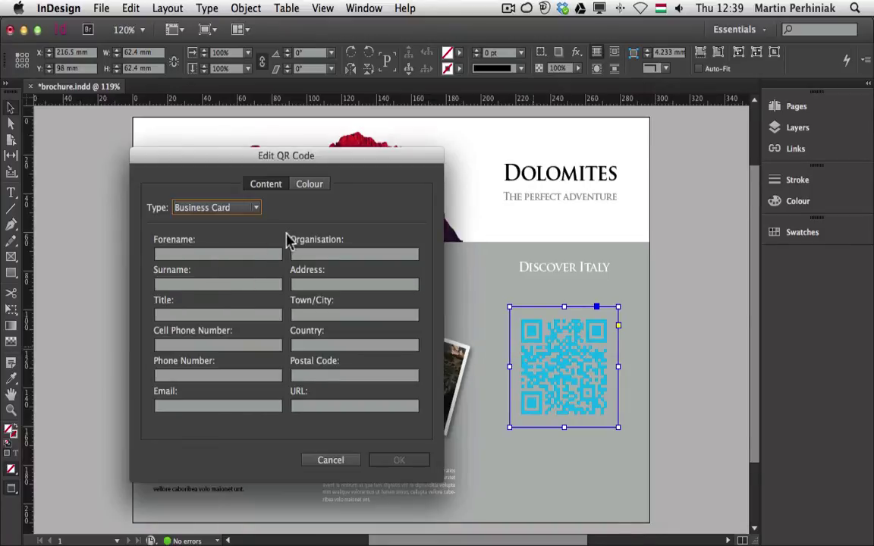
pyautogui.click(194, 256)
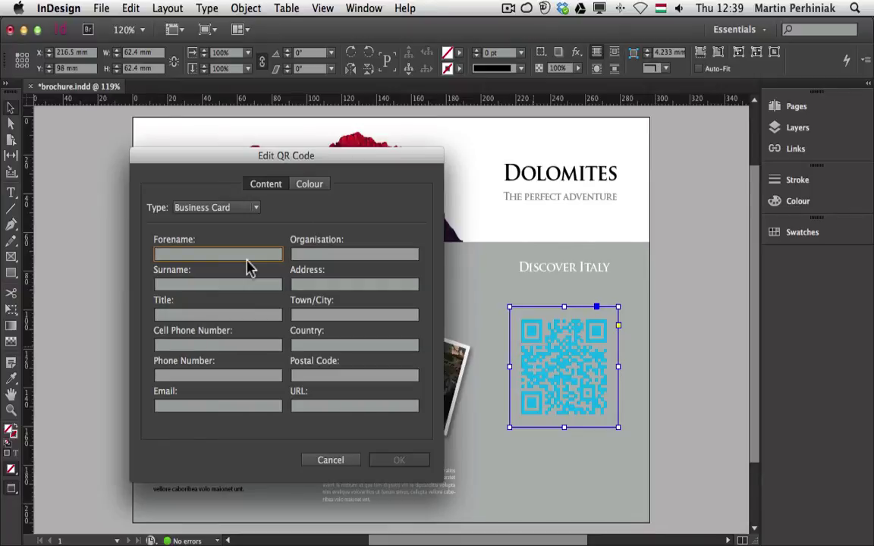
pyautogui.click(341, 459)
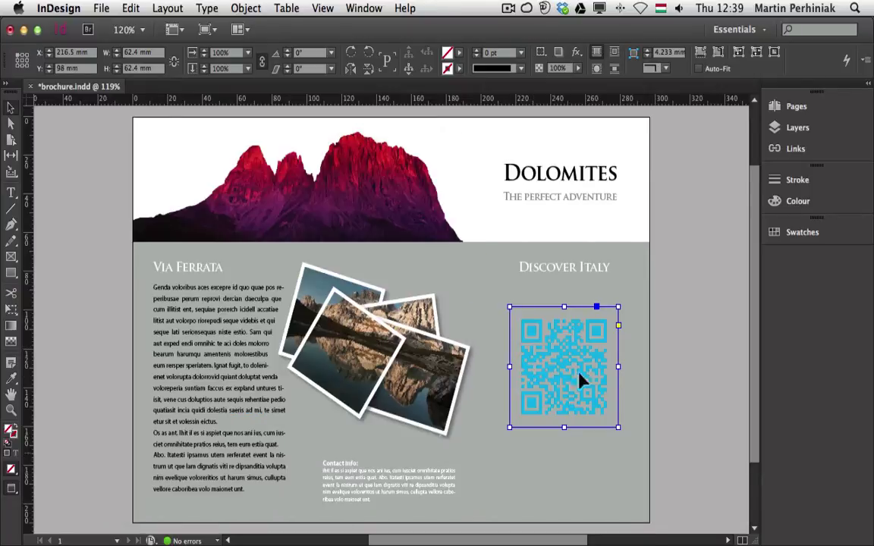
pyautogui.moveTo(588, 349)
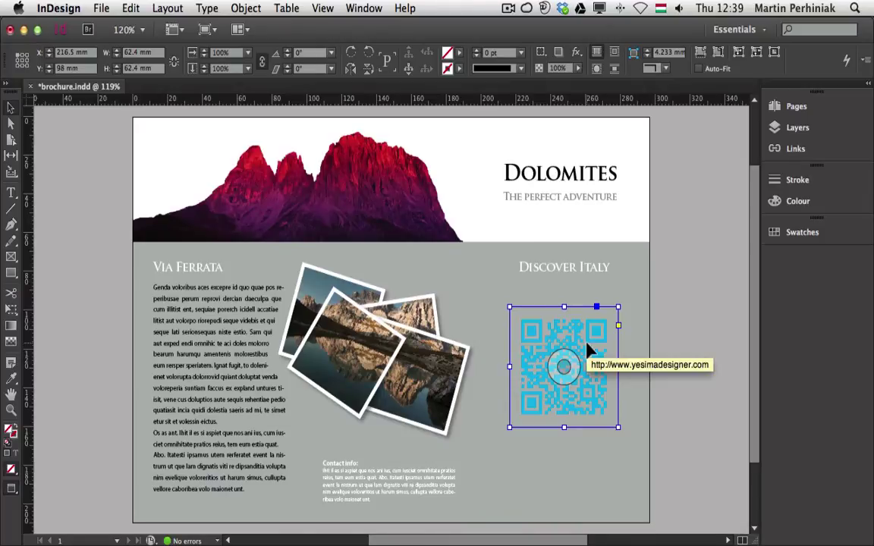
# - Paste the QR code onto Illustrator's blank artboard and scale it up to about 136 mm
pyautogui.press('super+Tab')
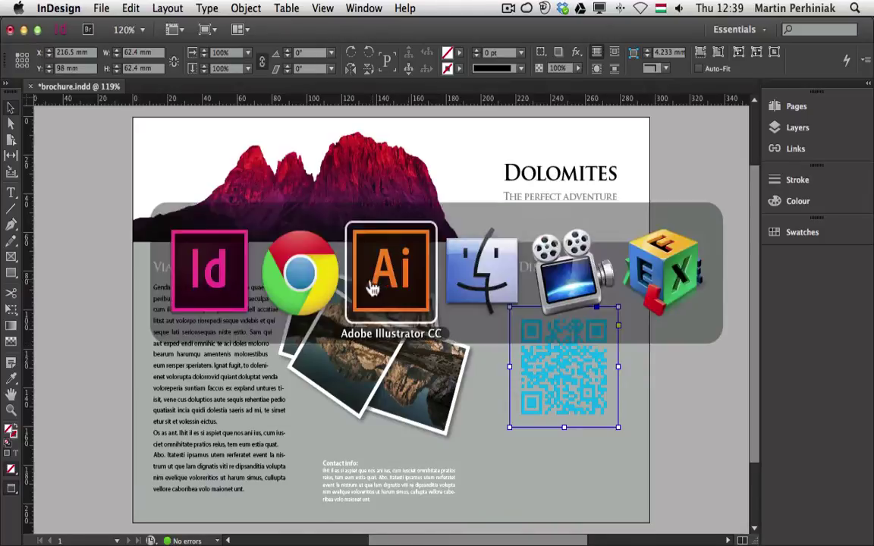
pyautogui.click(413, 283)
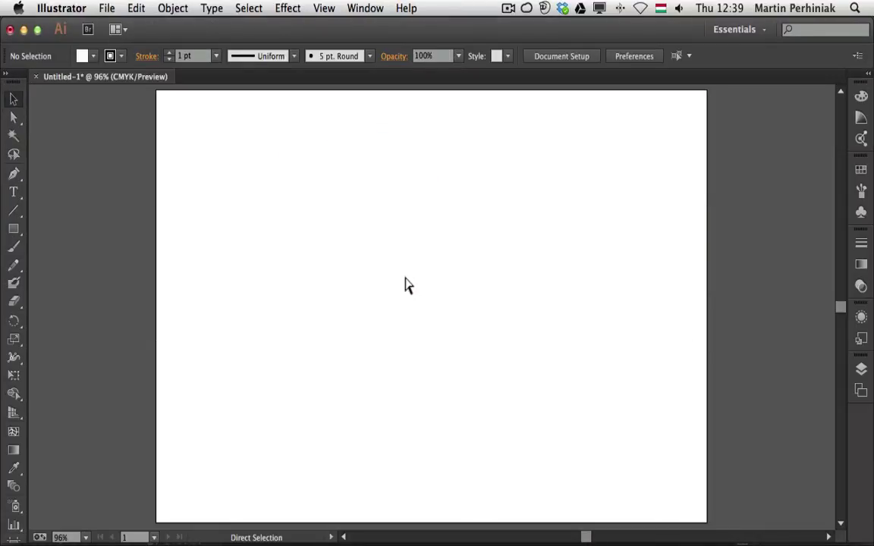
pyautogui.press('super+v')
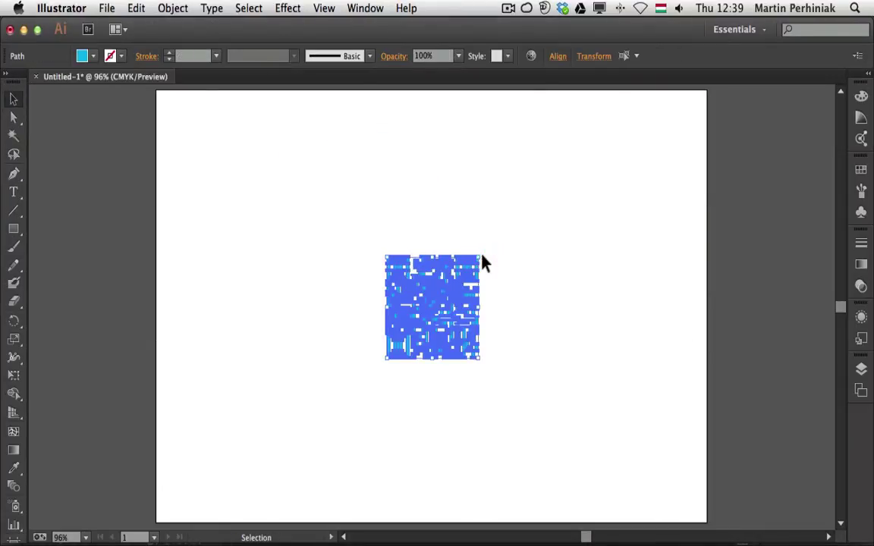
pyautogui.moveTo(481, 253); pyautogui.dragTo(618, 160)
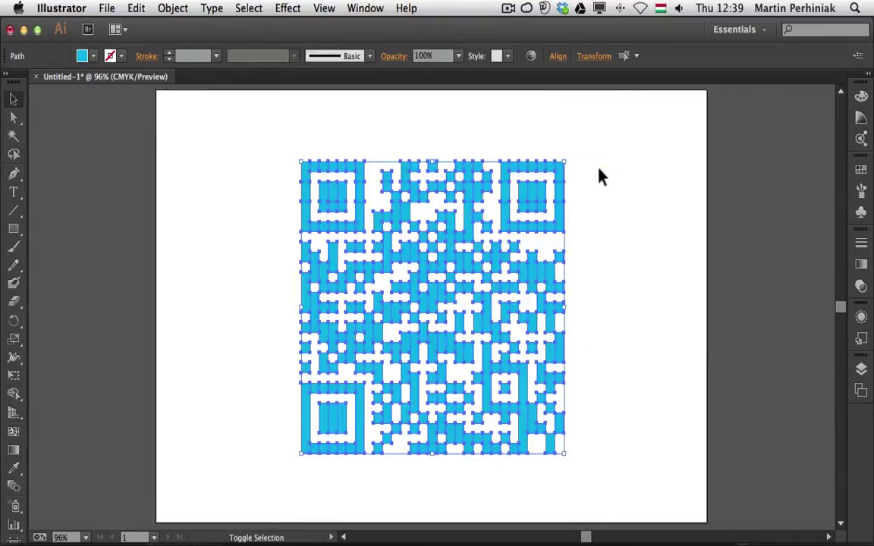
pyautogui.click(624, 281)
# - Fill two neighbouring QR modules with the dark blue swatch
pyautogui.click(500, 263)
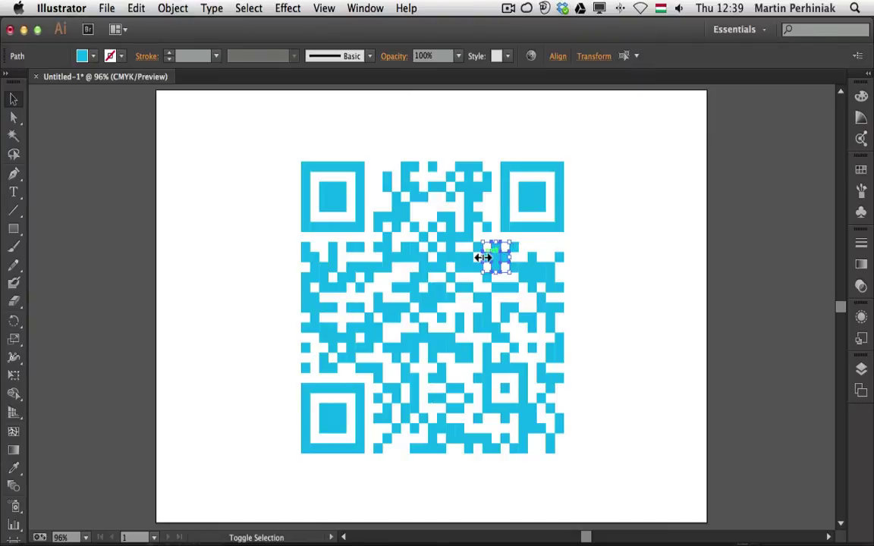
pyautogui.keyDown('shift'); pyautogui.click(485, 257); pyautogui.keyUp('shift')
pyautogui.click(94, 56)
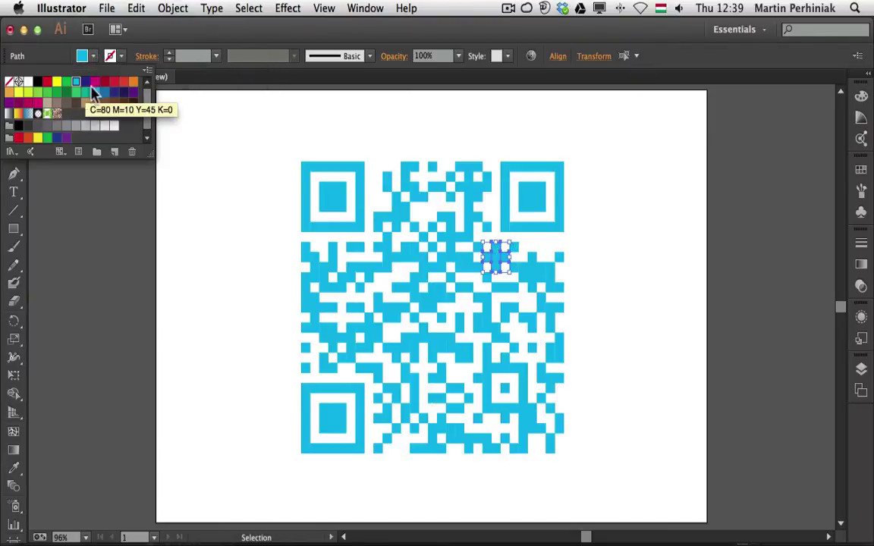
pyautogui.click(123, 92)
pyautogui.click(611, 252)
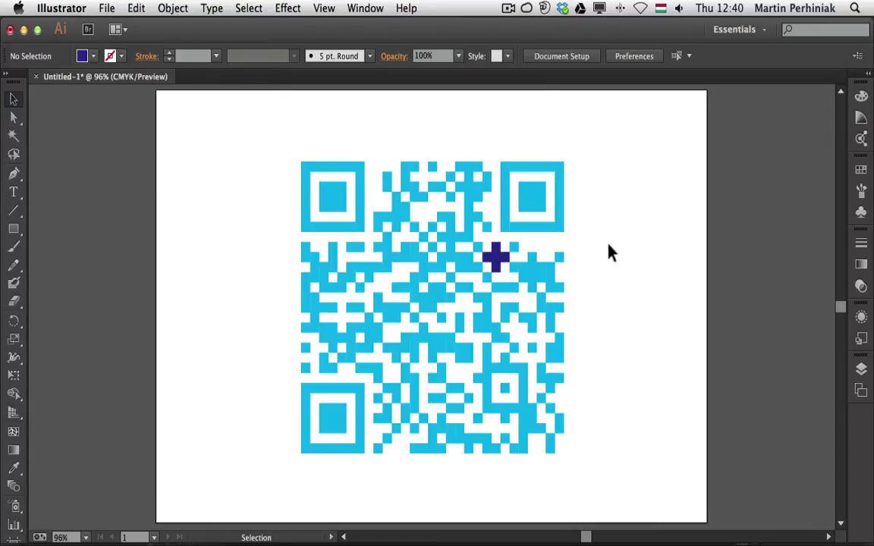
# - Switch from Illustrator back to the InDesign brochure with the cyan QR code
pyautogui.press('super+Tab')
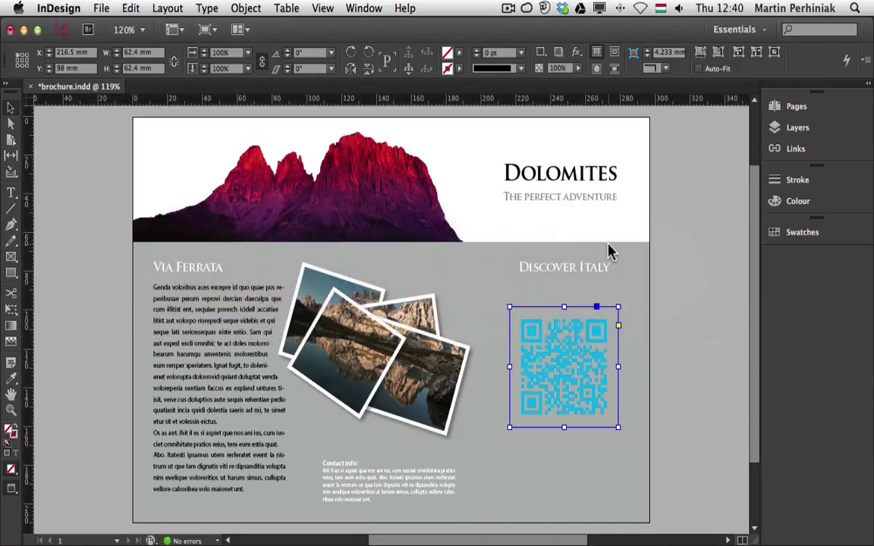